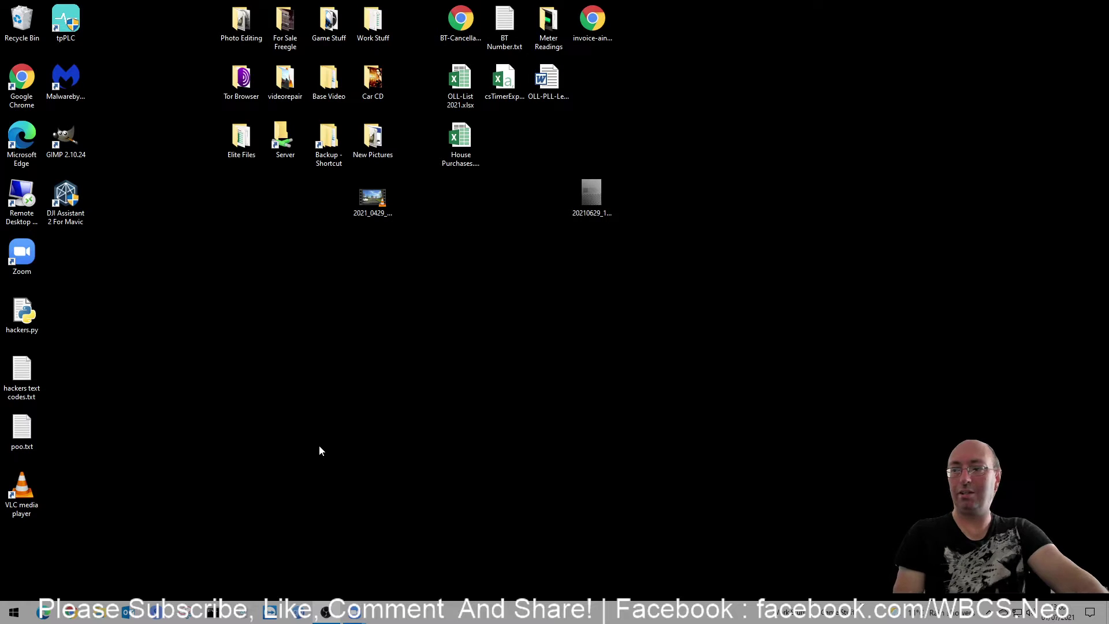
Open TP-Link tpPLC Utility from its desktop shortcut, showing adapter DEVICE-CD87 linked at 246 Mbps.
double_click(67, 24)
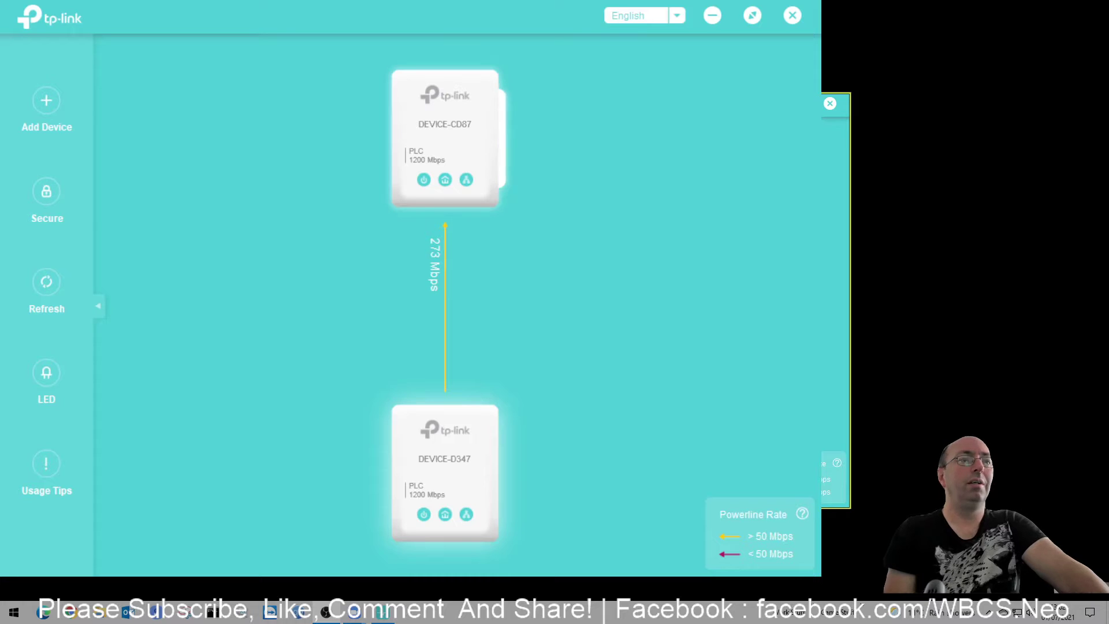
mouse_move(445, 140)
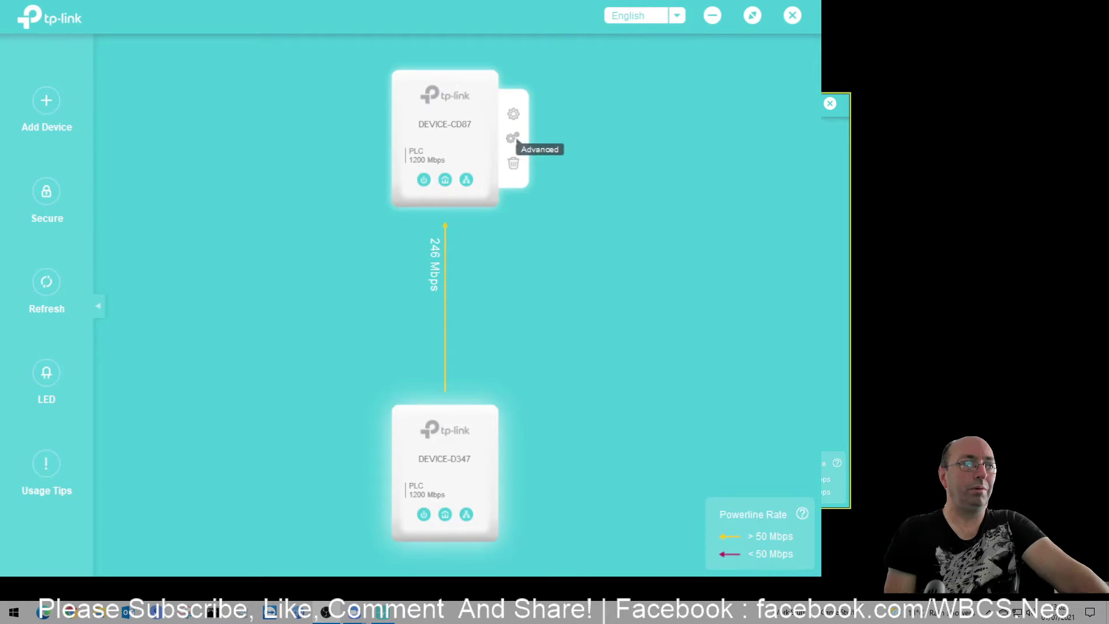
left_click(514, 138)
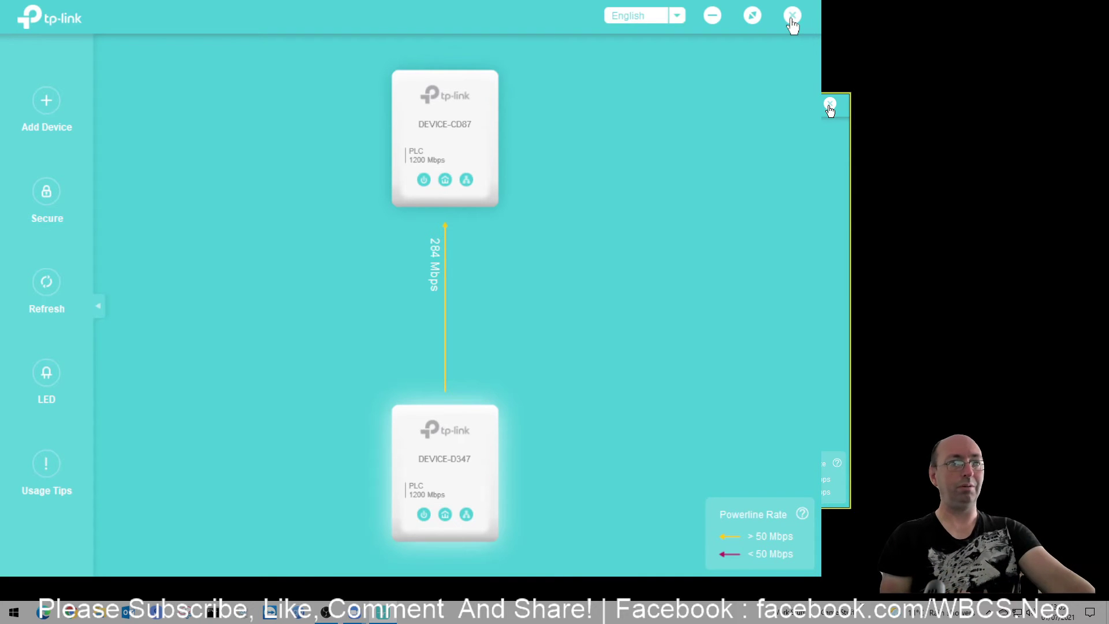
Close the tpPLC utility and bring up an empty Windows Run dialog.
left_click(792, 17)
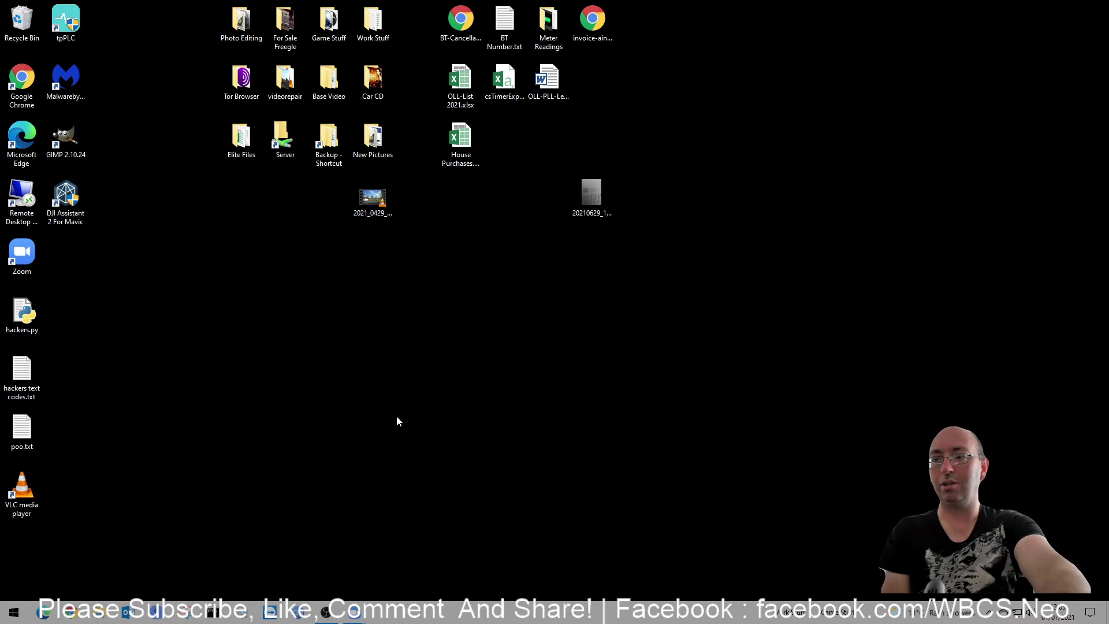
key("super+r")
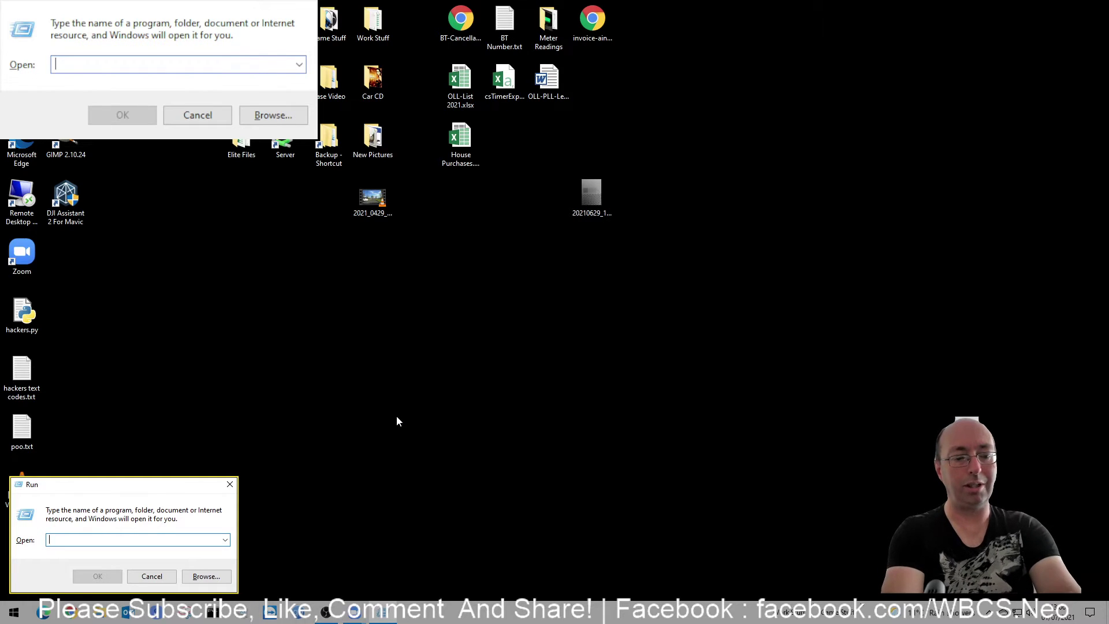
type("shell:")
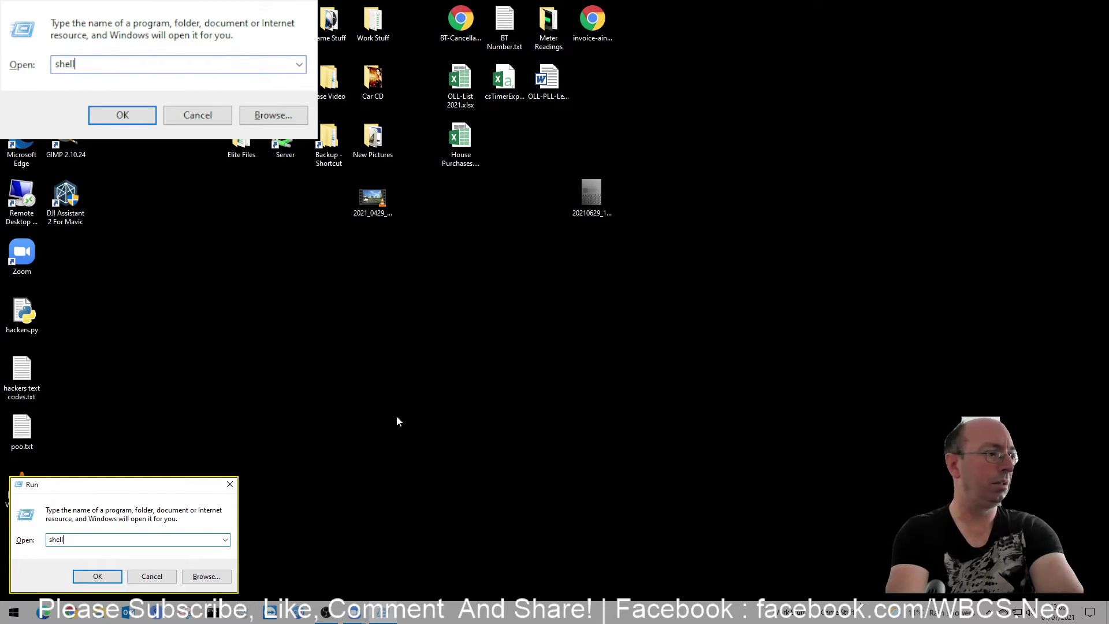
type("startup")
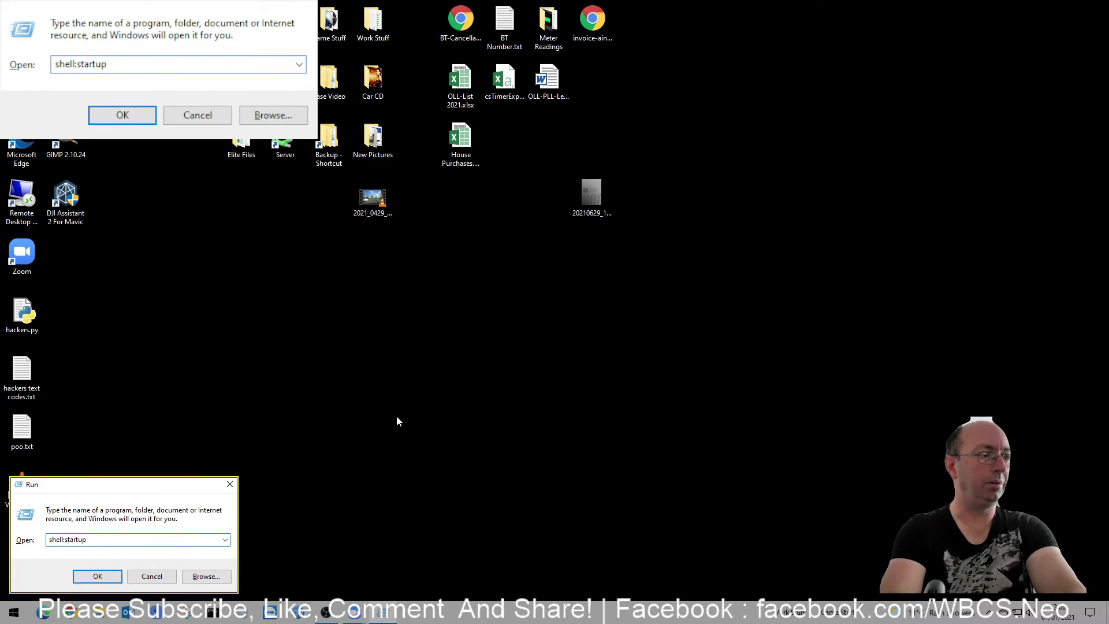
Open the user's empty Start-up folder from Run, fixing a mistyped command, and focus its window.
key("Return")
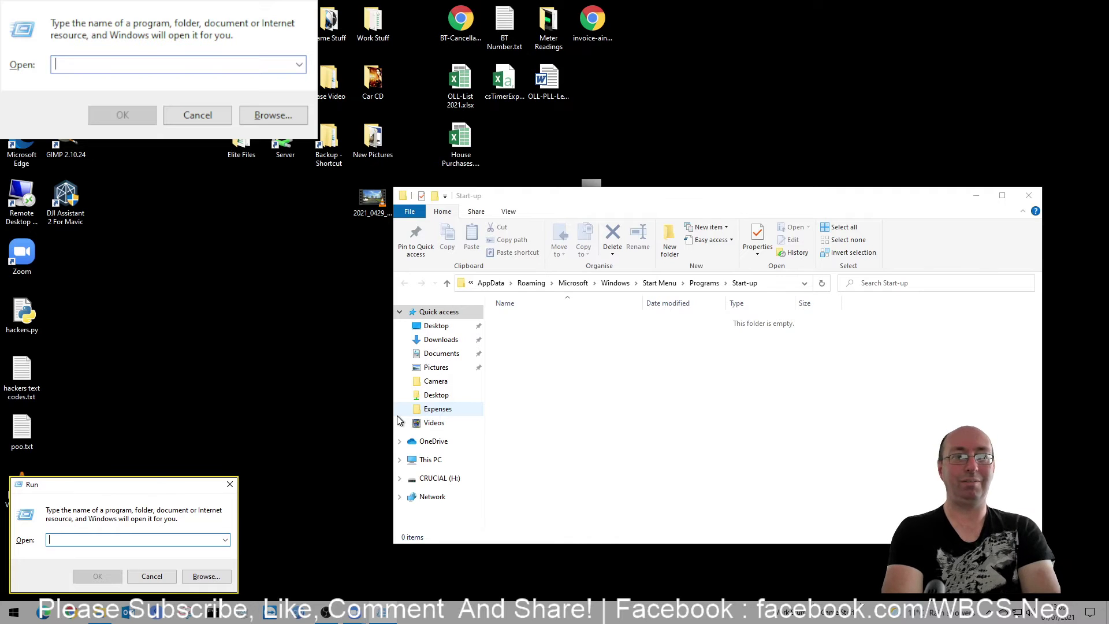
type("s")
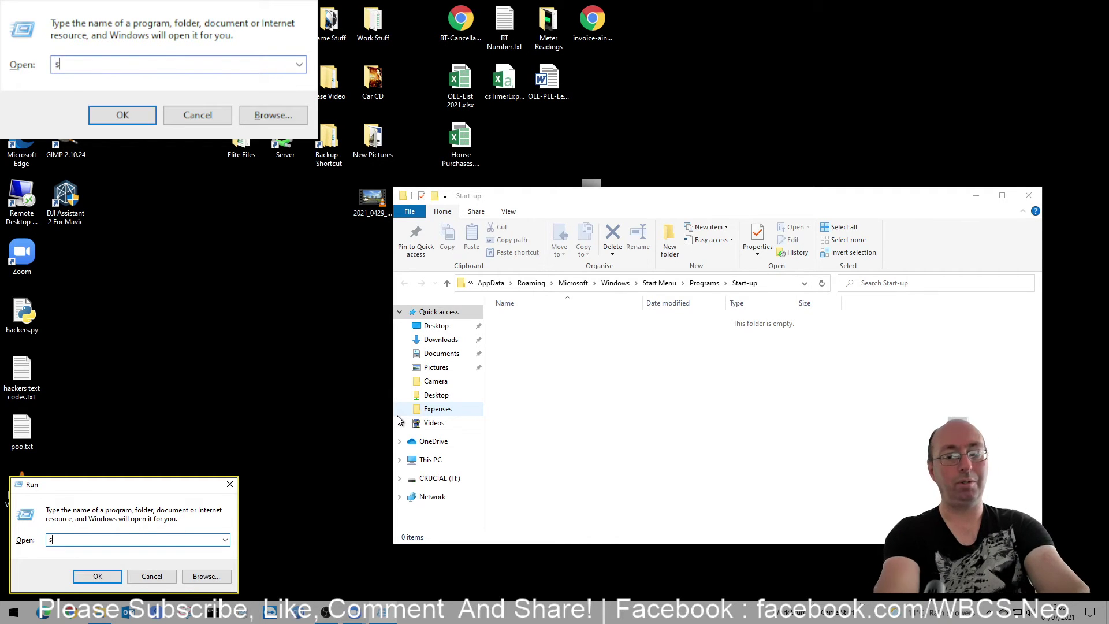
type("hell:s")
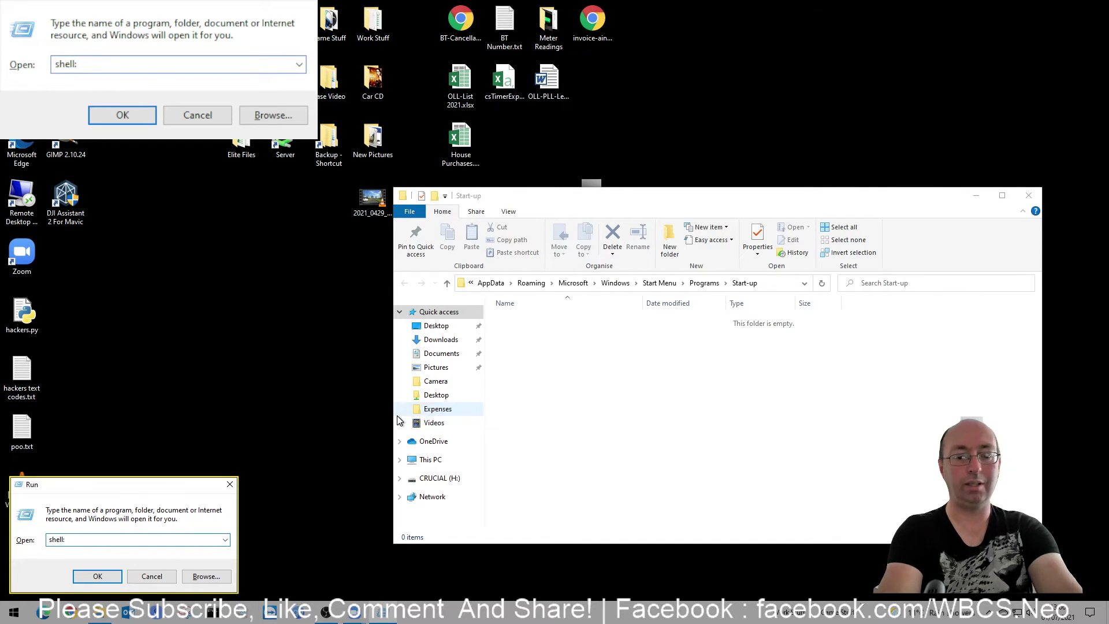
type("tartup")
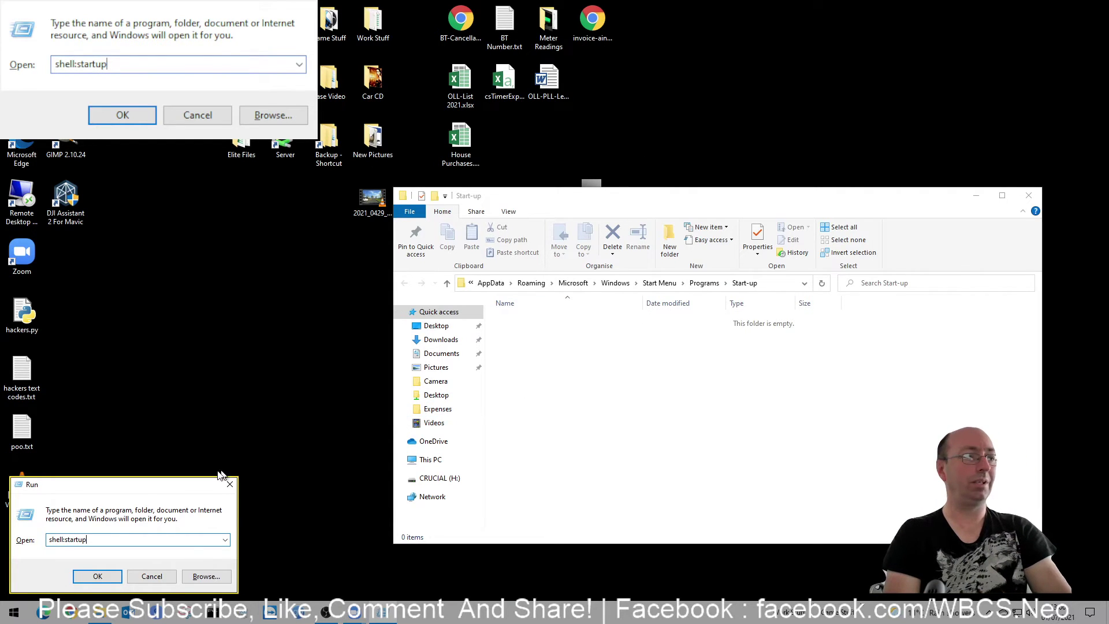
left_click(158, 578)
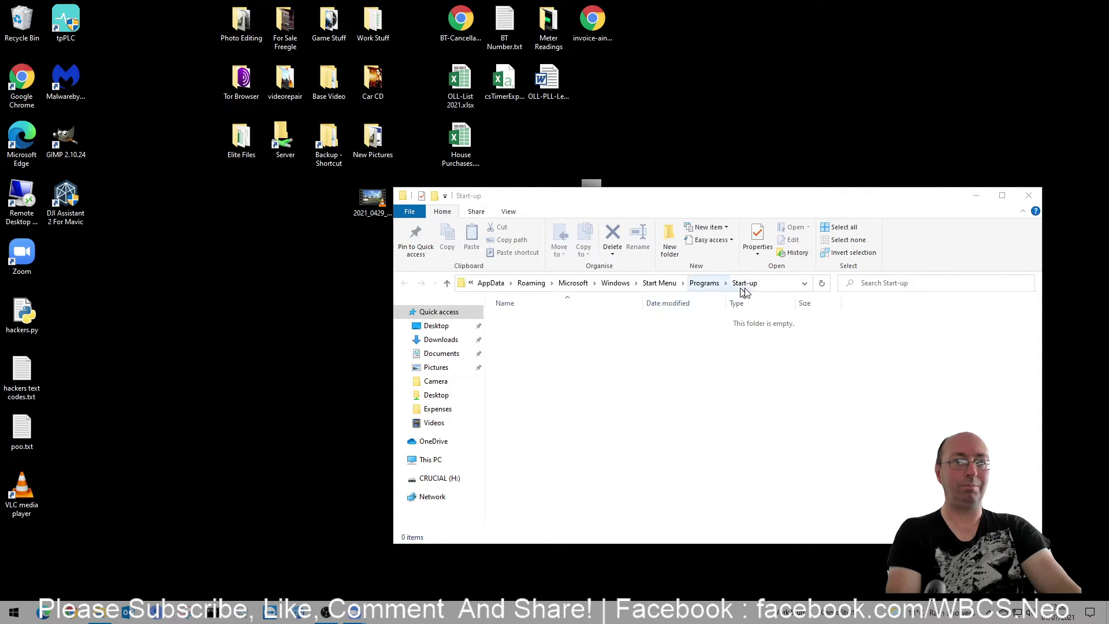
left_click(630, 348)
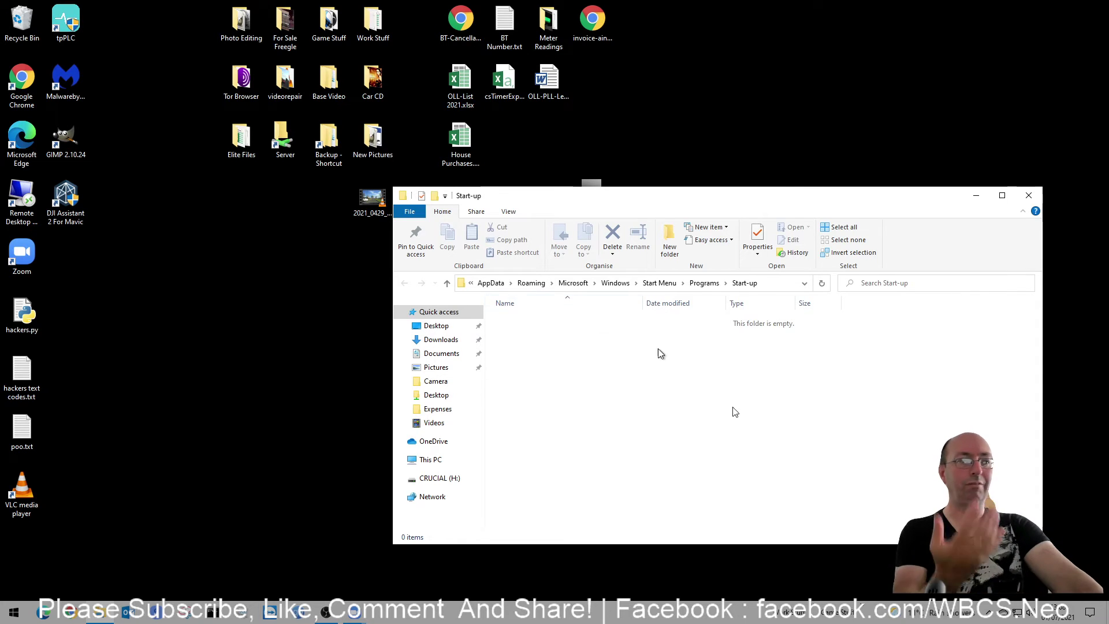
Create a new shortcut in the empty Start-up folder and move the Create Shortcut wizard higher.
right_click(595, 381)
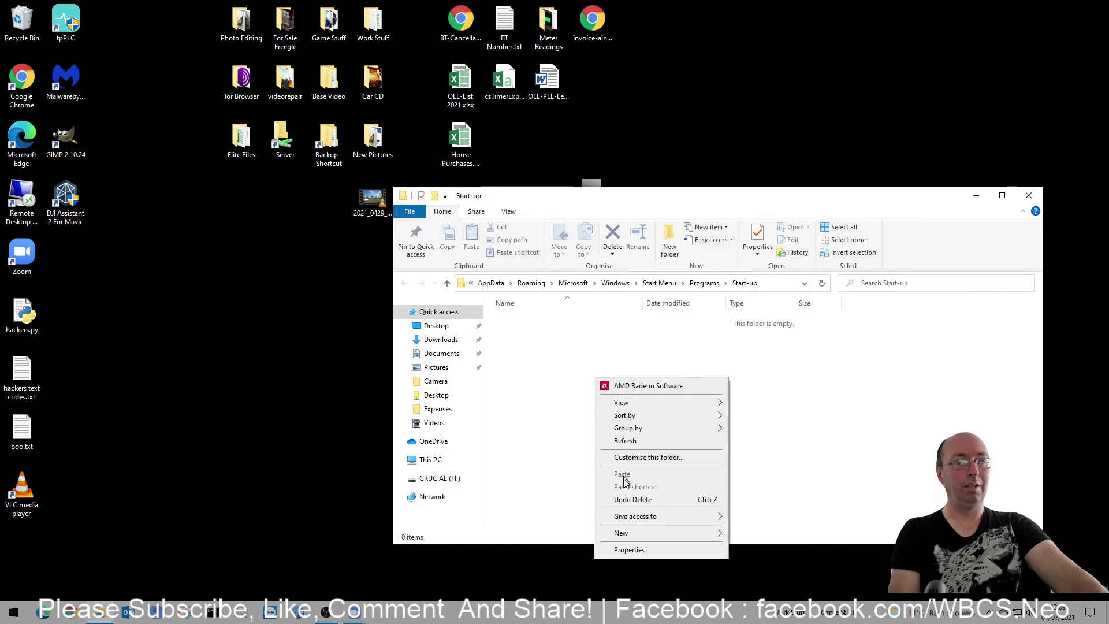
mouse_move(621, 533)
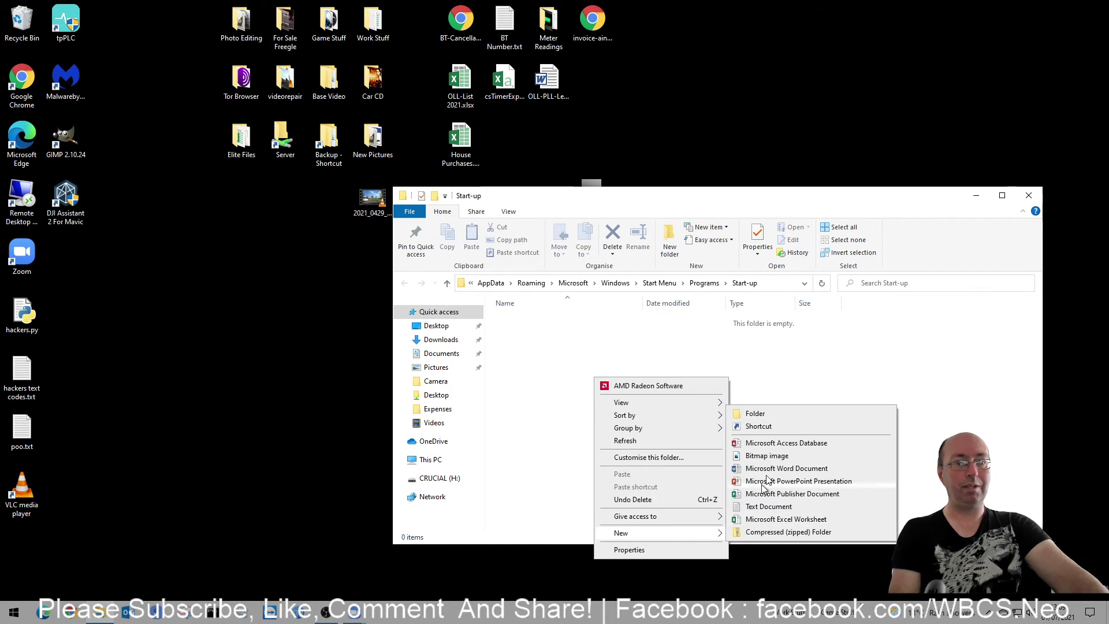
left_click(766, 428)
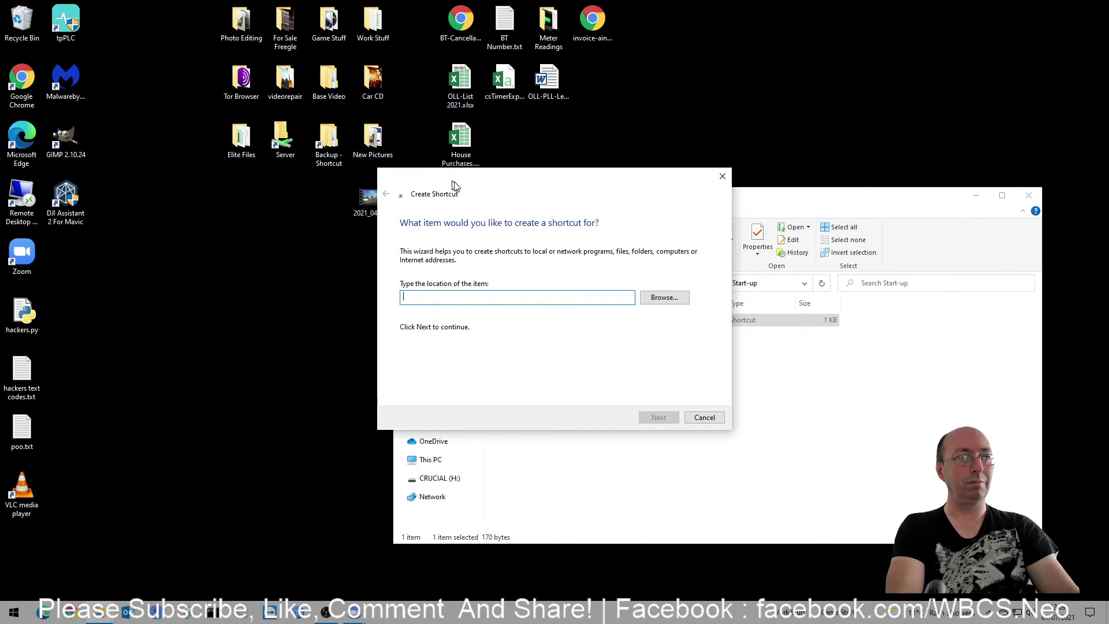
left_click_drag(455, 186, 589, 67)
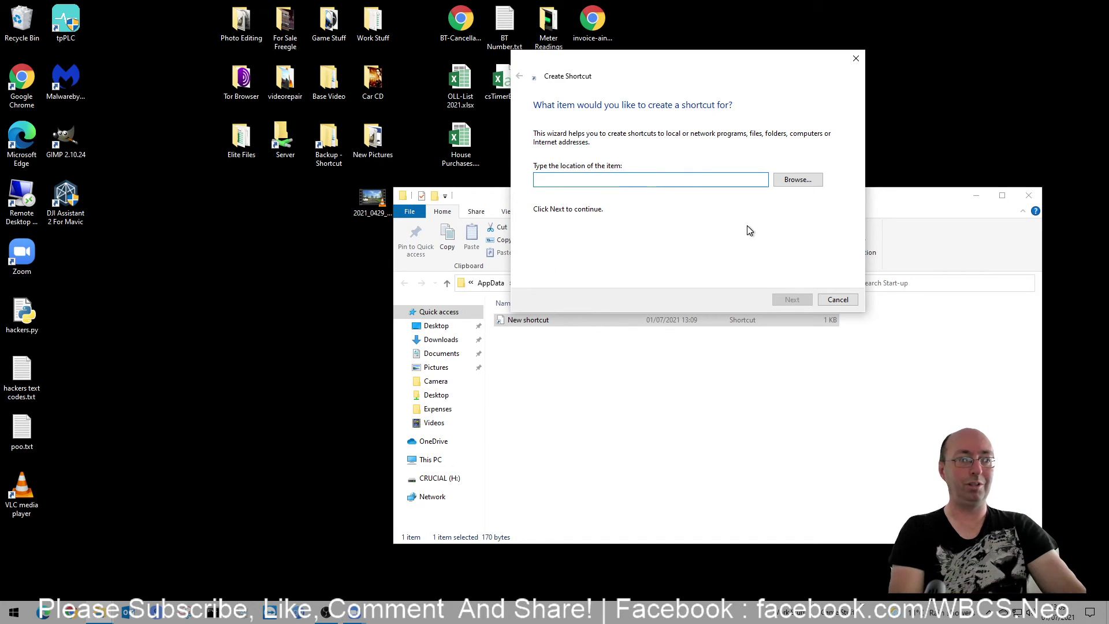
Launch a Command Prompt window with cmd from the Run dialog.
left_click(205, 431)
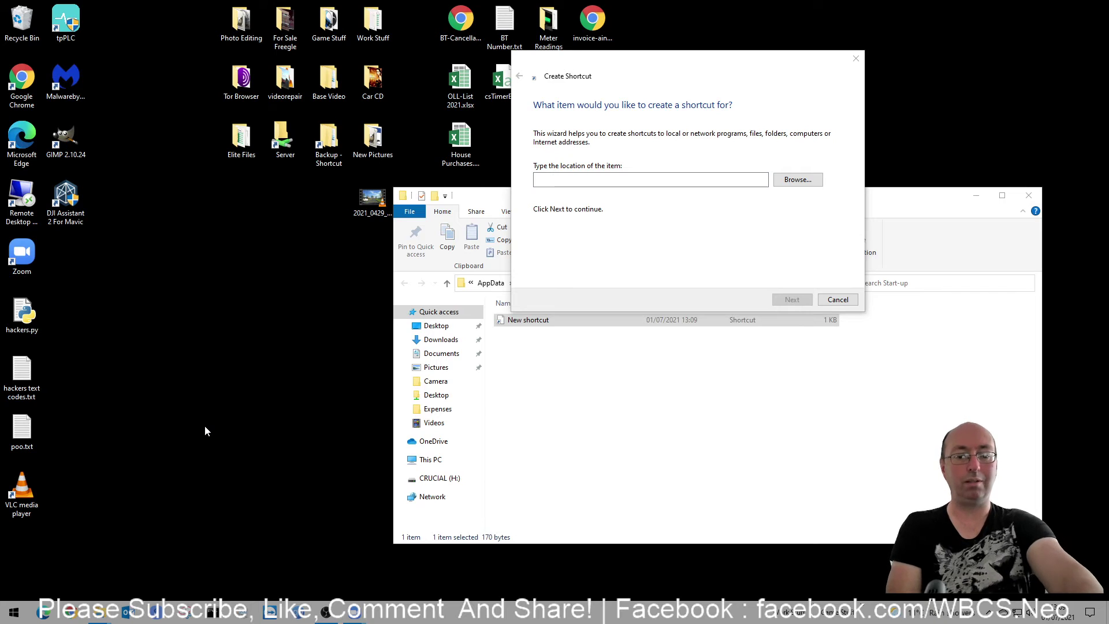
key("t")
key("super+r")
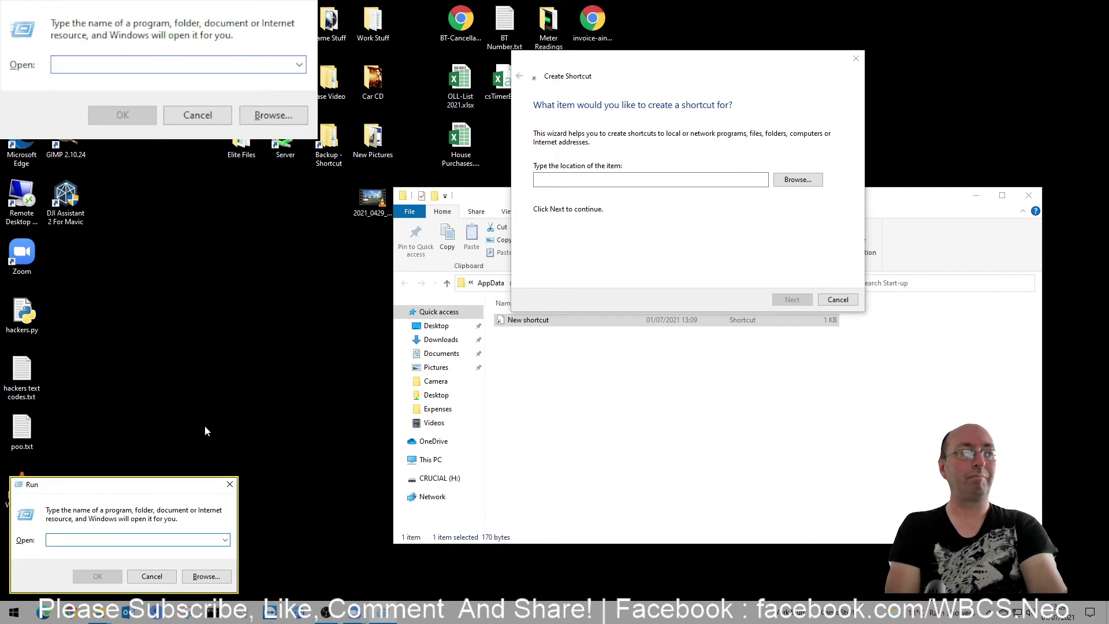
type("c")
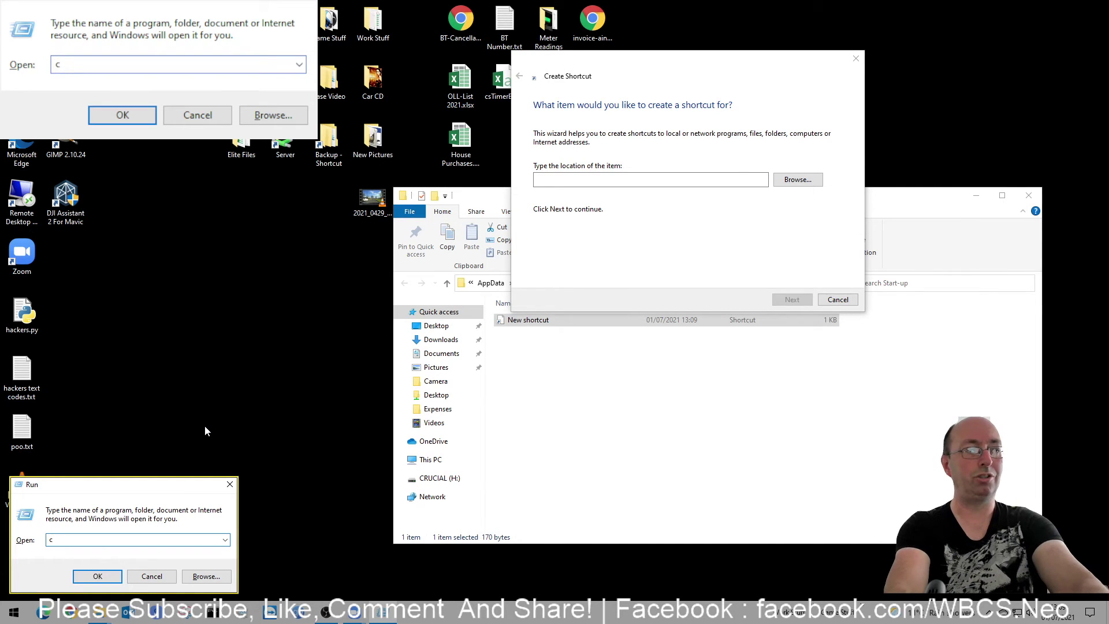
type("md")
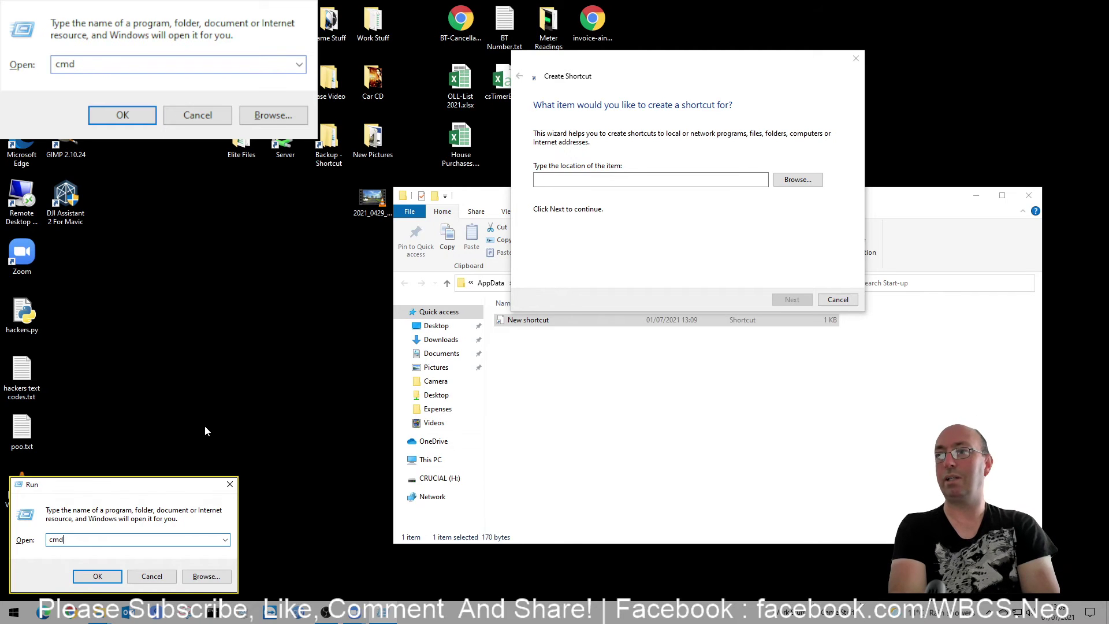
key("Return")
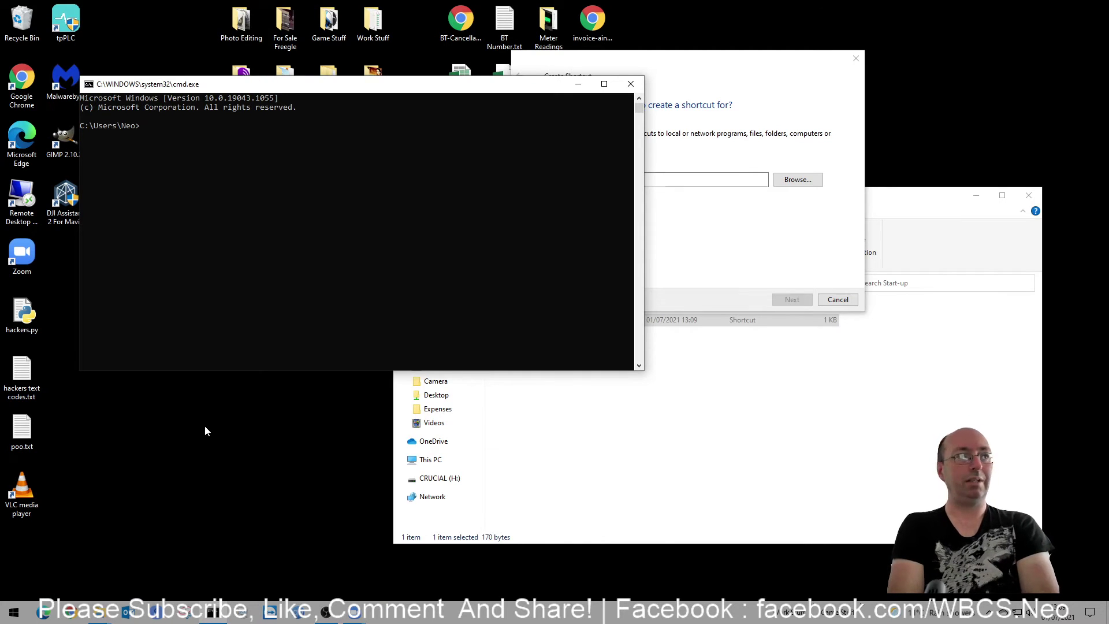
type("ipconfig")
Run ipconfig, highlight default gateway 192.168.0.1, and move the console lower.
key("Return")
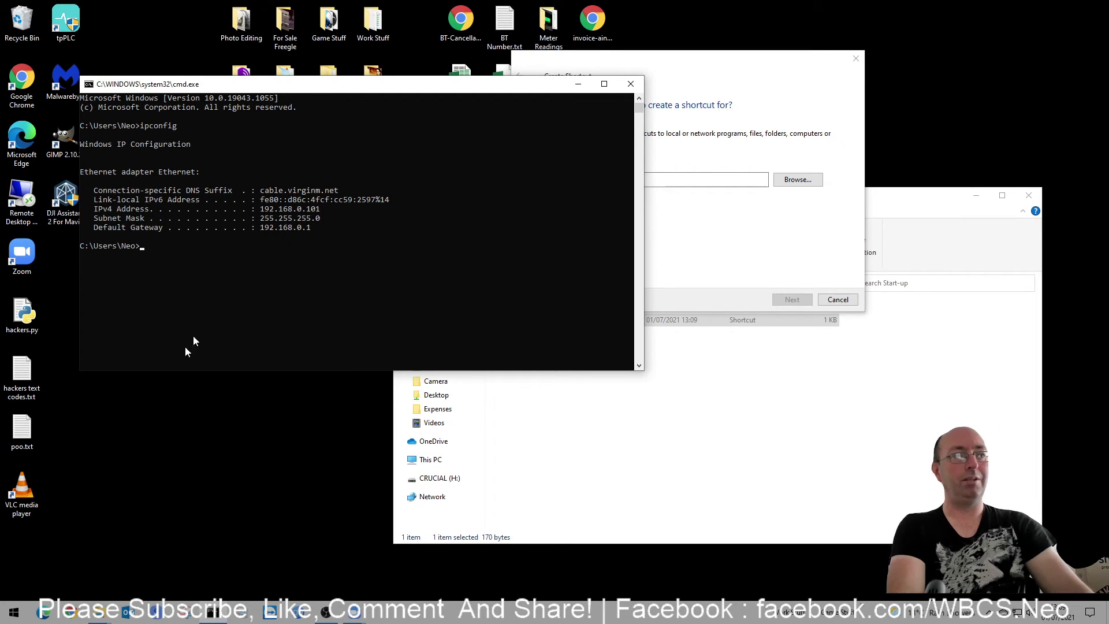
left_click_drag(87, 225, 319, 234)
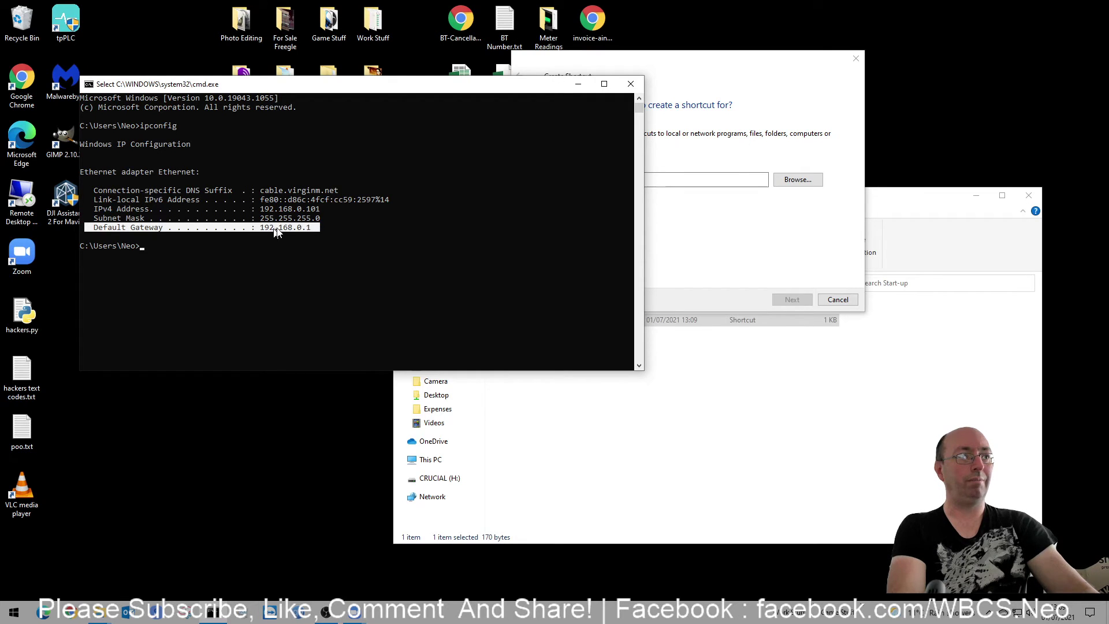
left_click(258, 231)
left_click_drag(260, 230, 308, 232)
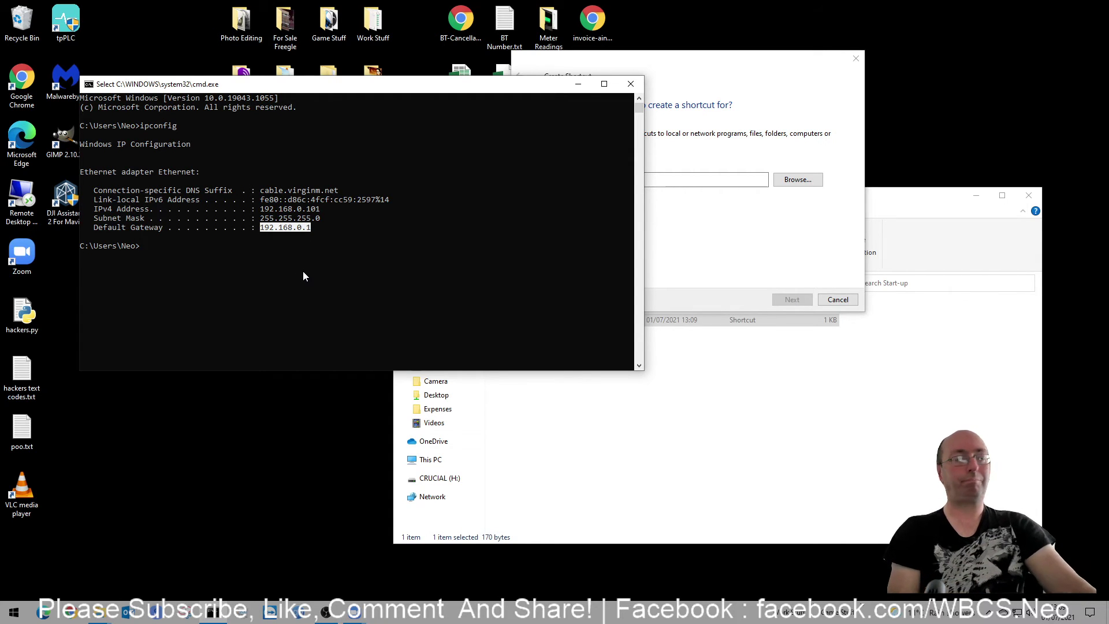
left_click_drag(392, 87, 380, 302)
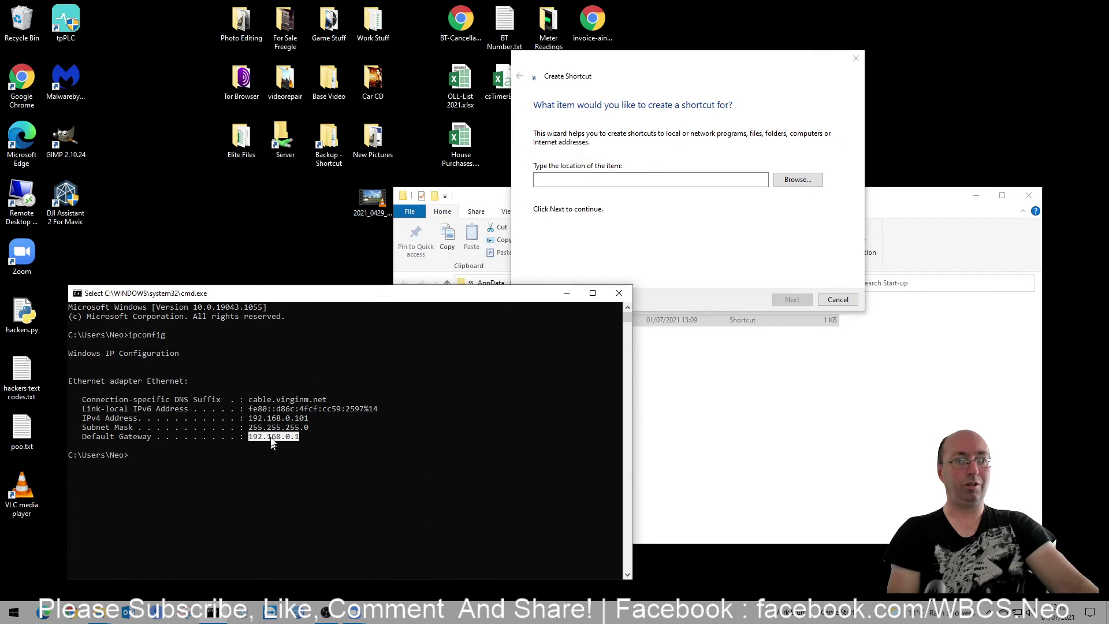
Finish a shortcut with location 'ping.exe 192.168.0.1 -t', keeping the name PING.EXE.
left_click(558, 182)
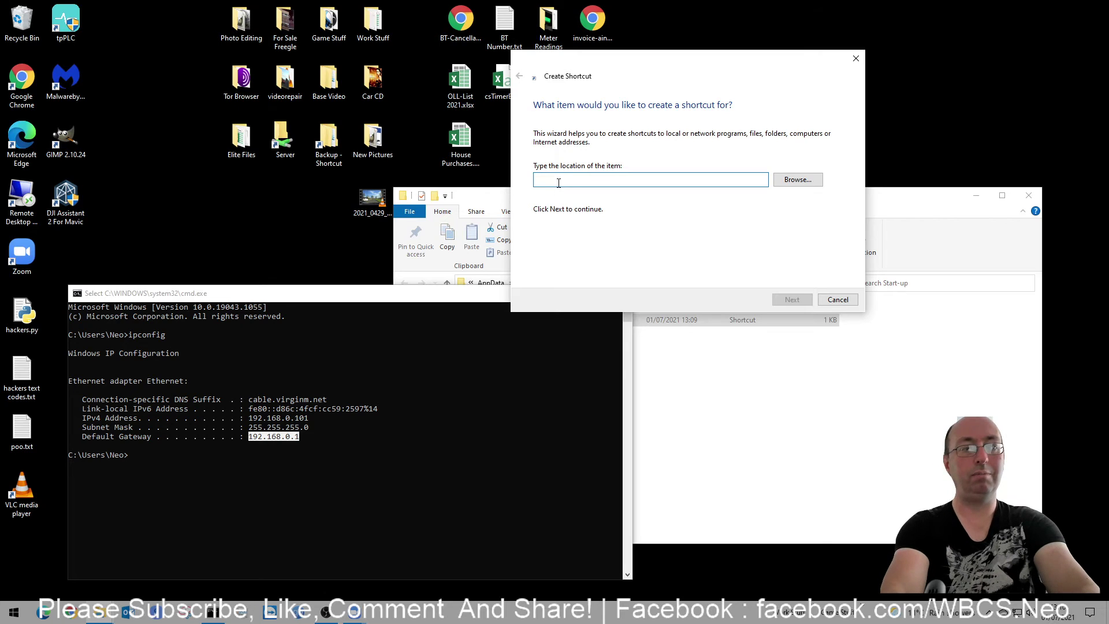
type("ping")
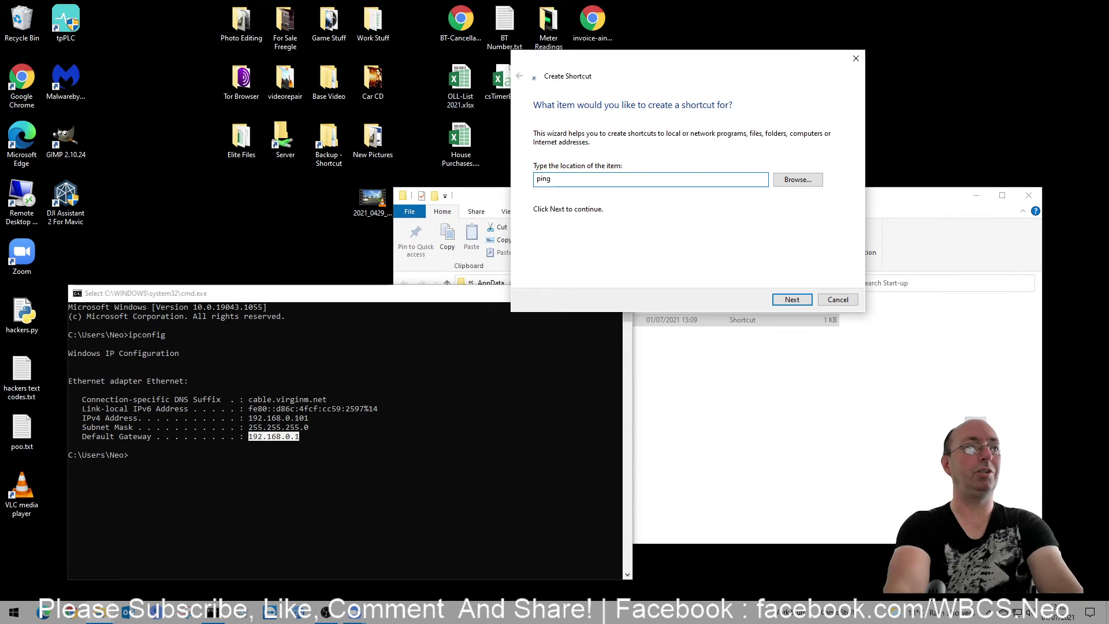
type(".exe")
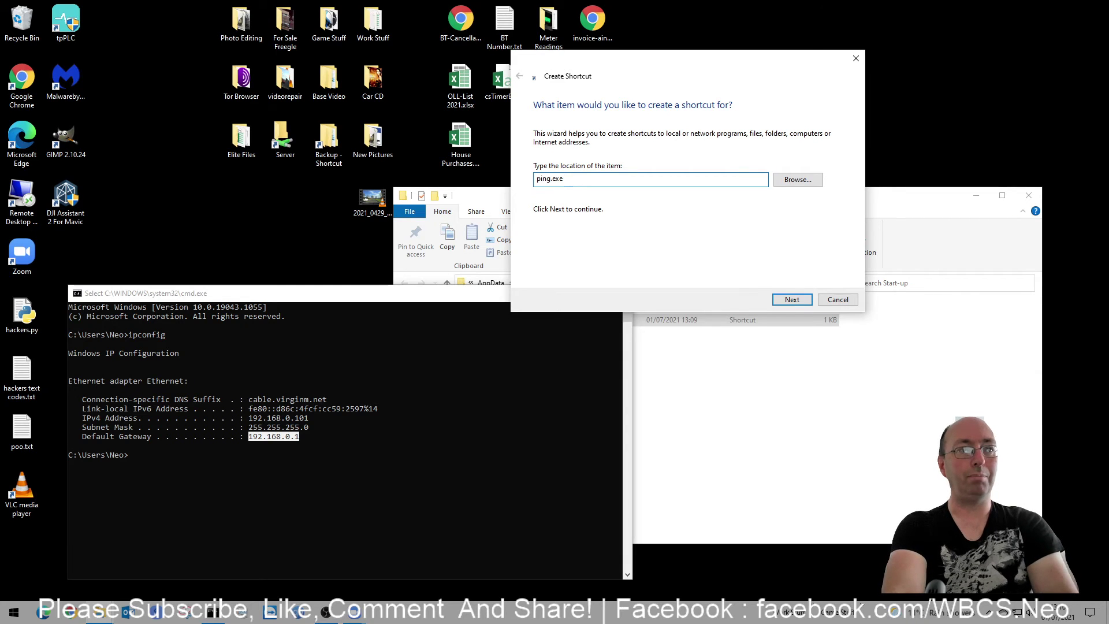
type(" 192")
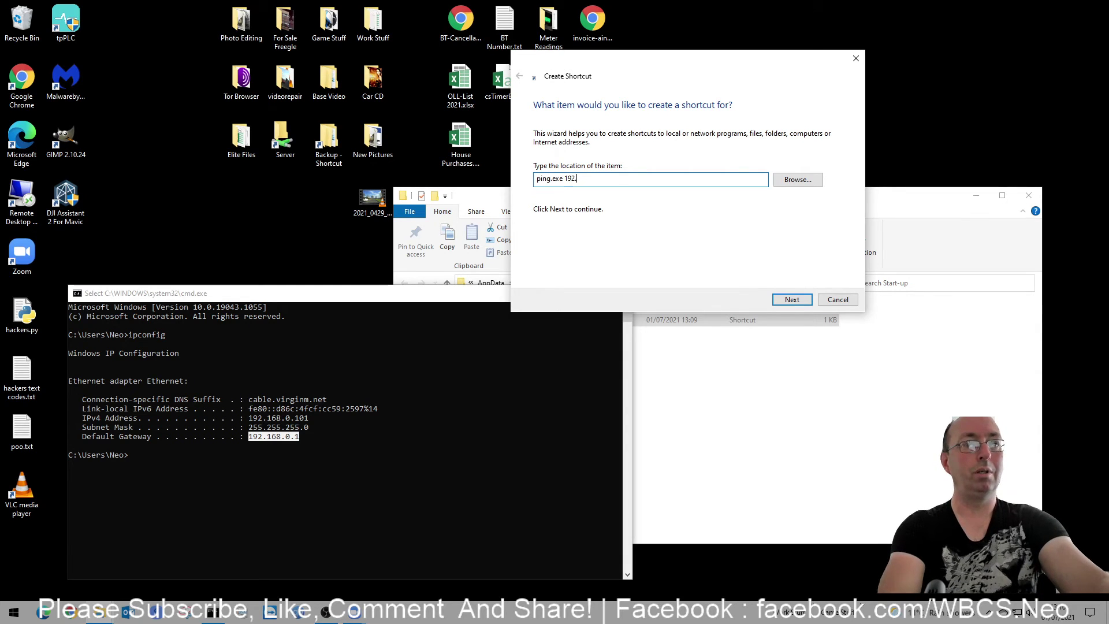
type(".168")
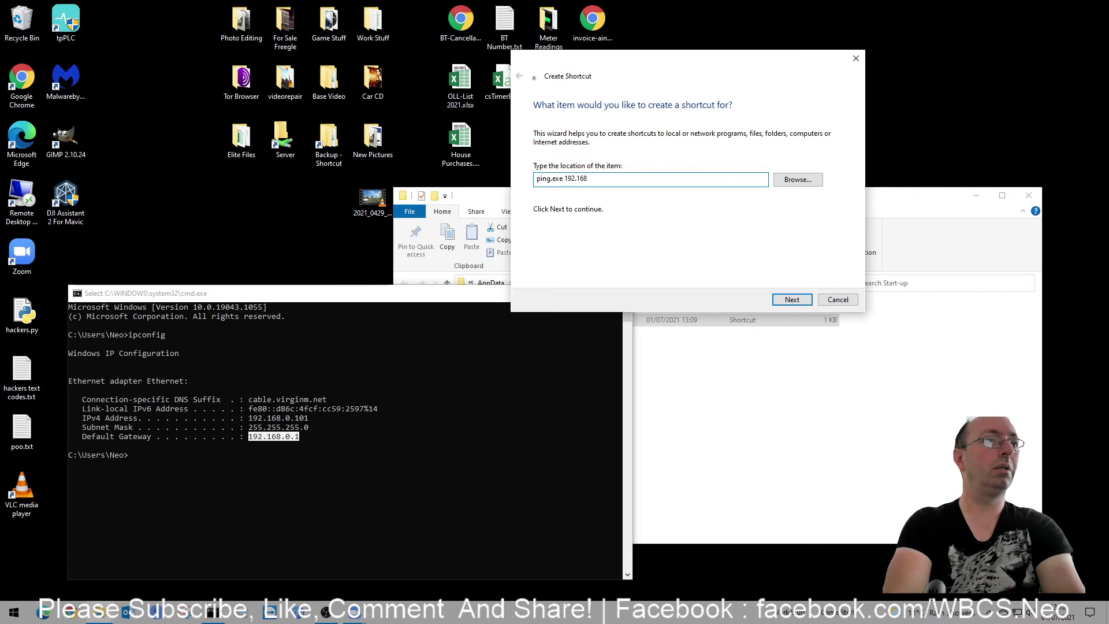
type(".0")
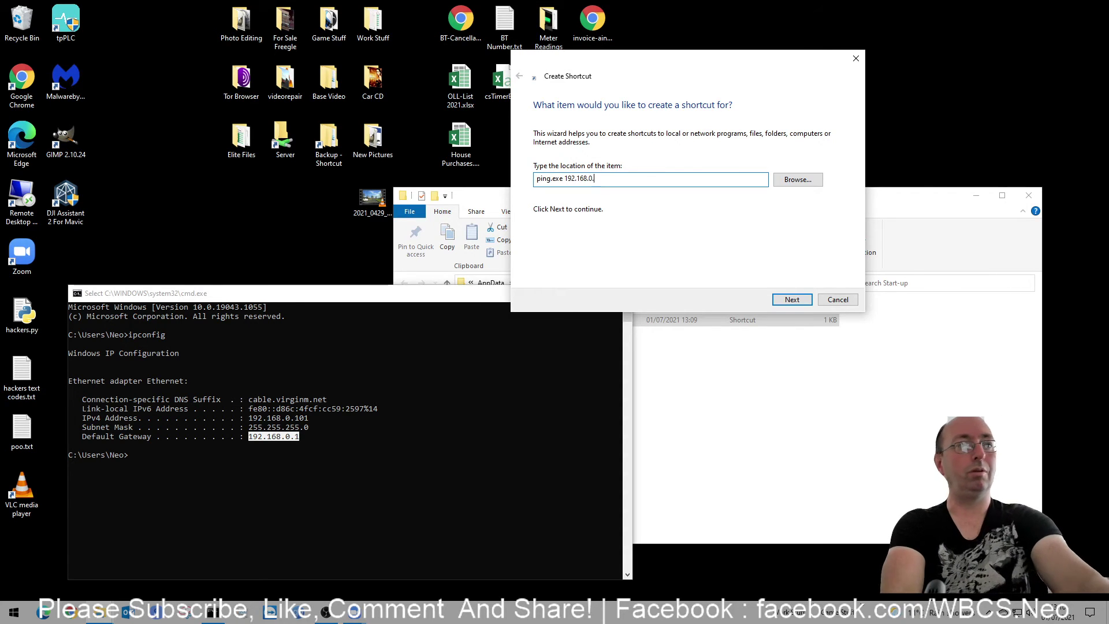
type(".1 ")
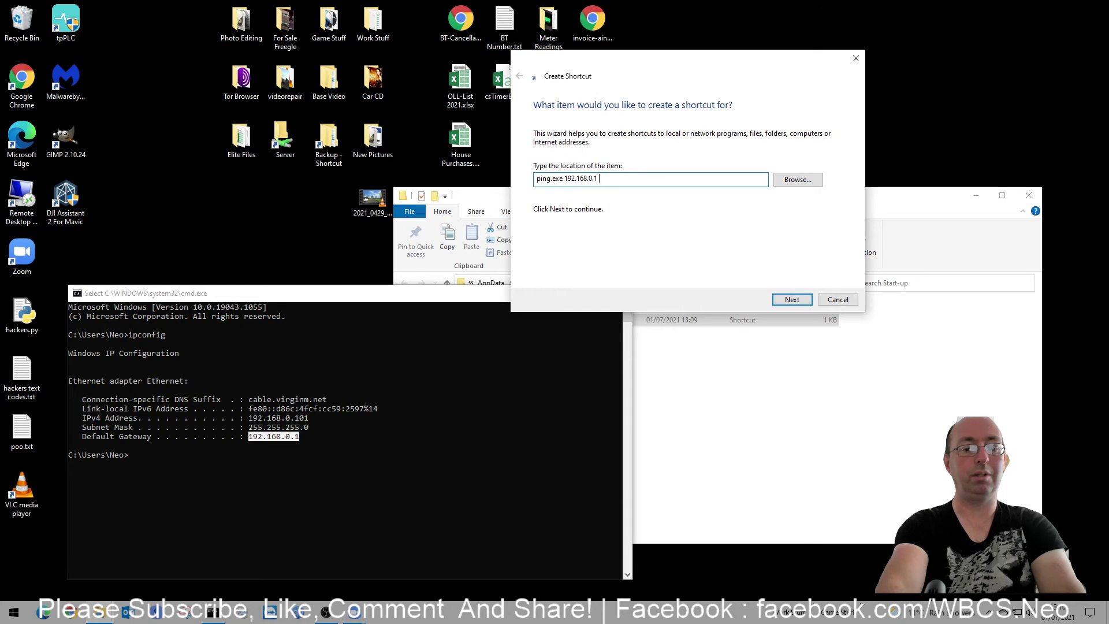
type("-t")
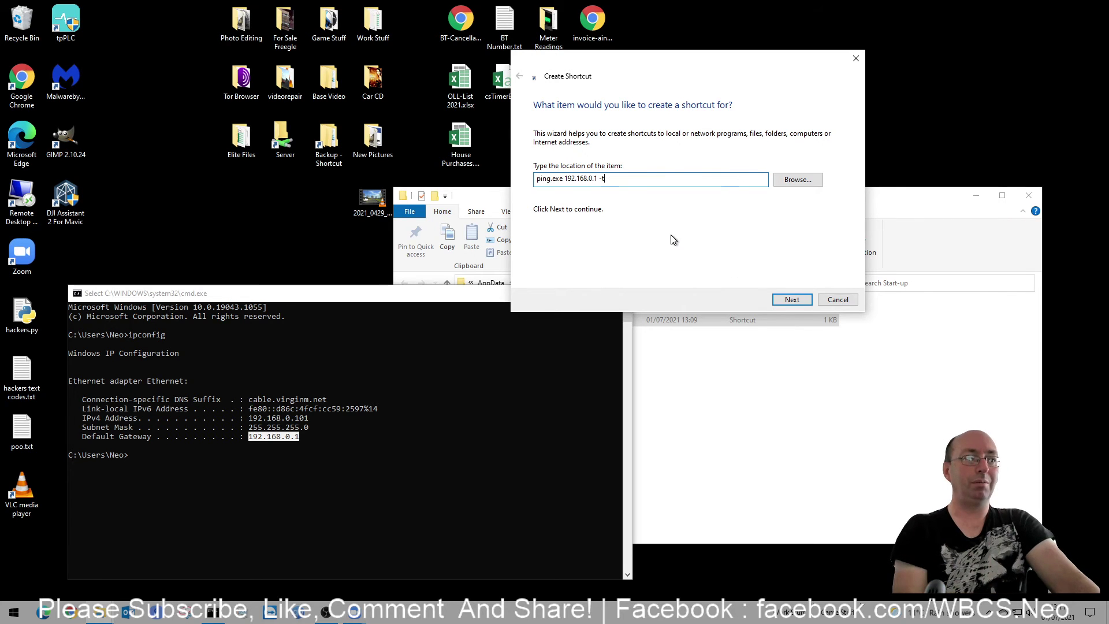
left_click(792, 300)
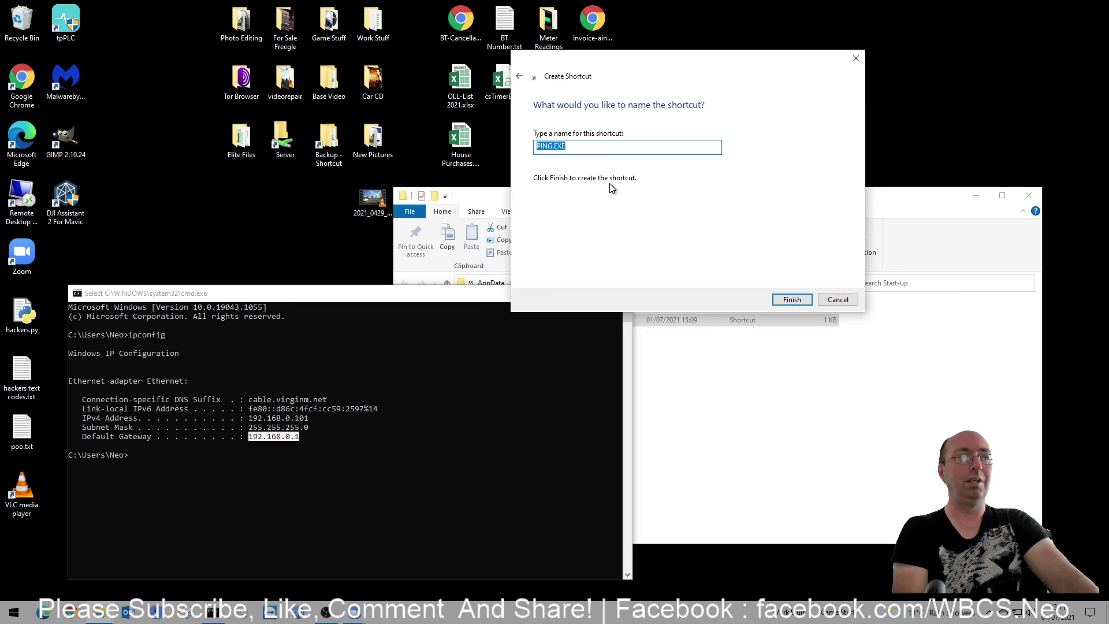
left_click(792, 300)
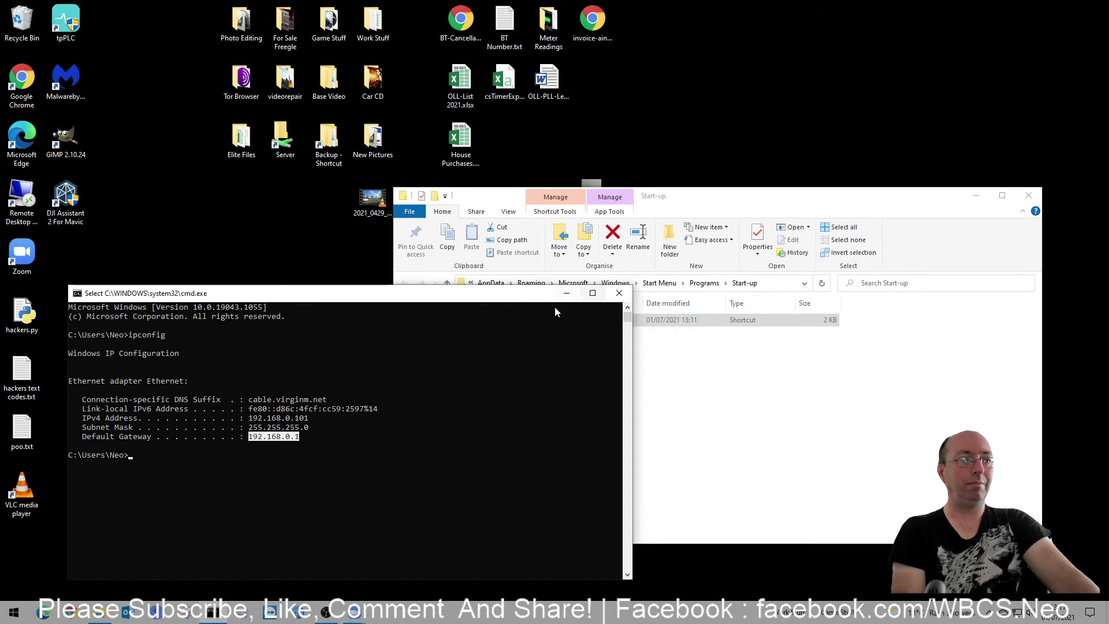
Minimise the Command Prompt, then set the PING.EXE shortcut's Run property to Minimised and save.
left_click(565, 293)
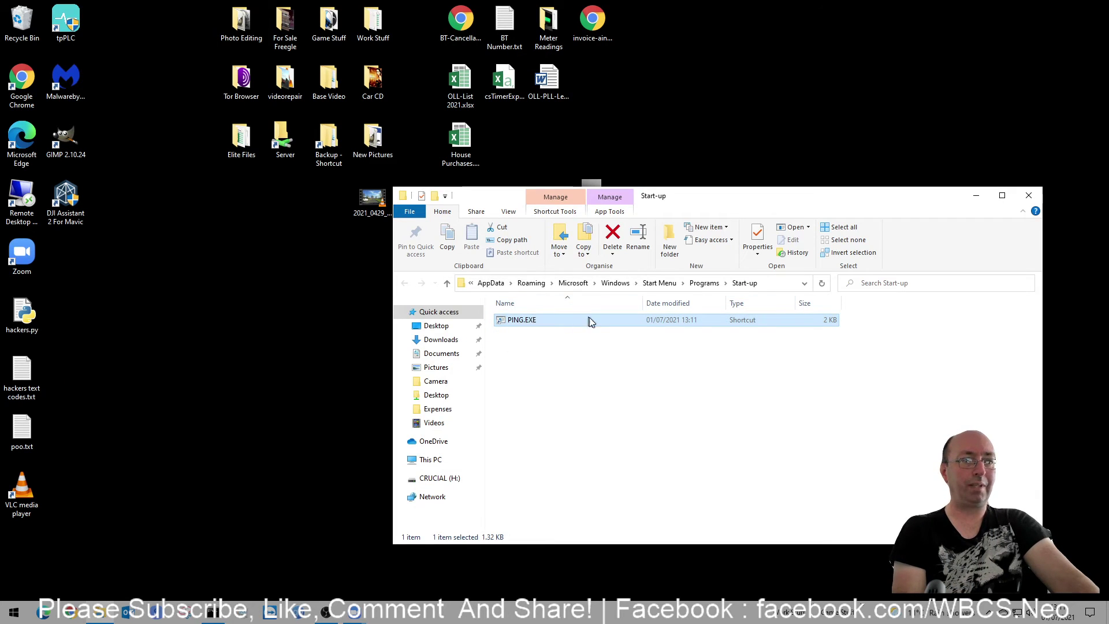
right_click(524, 321)
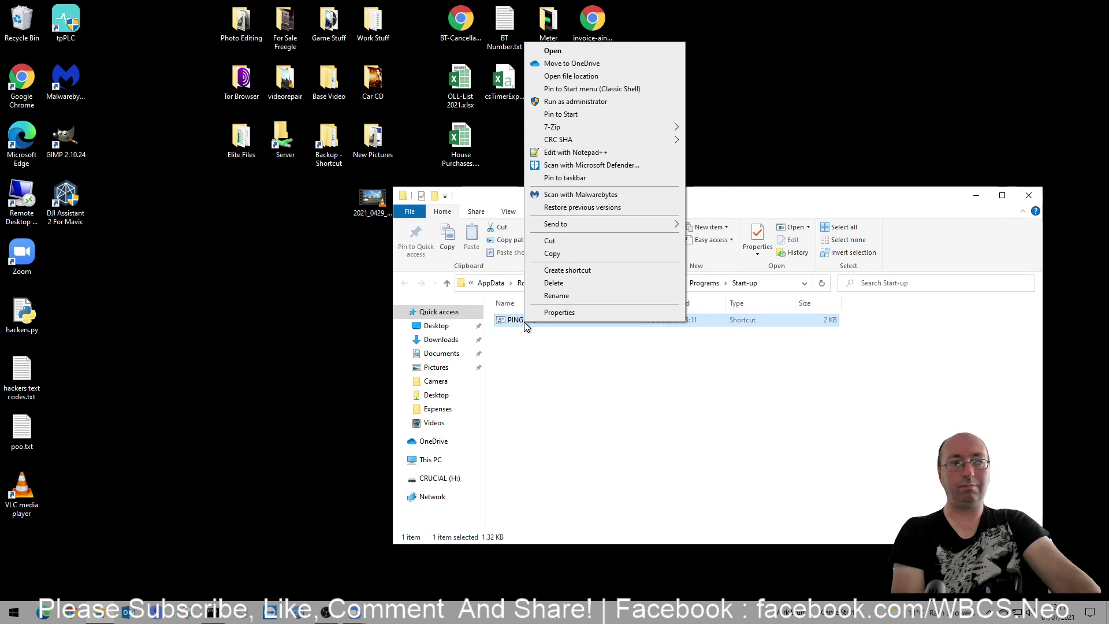
left_click(559, 313)
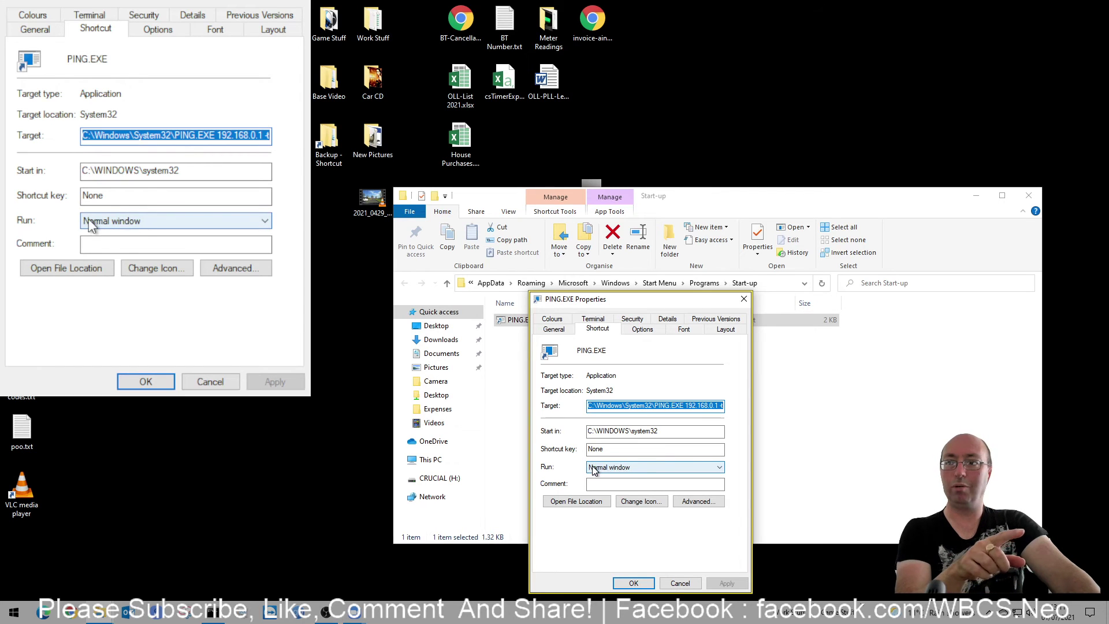
left_click(648, 468)
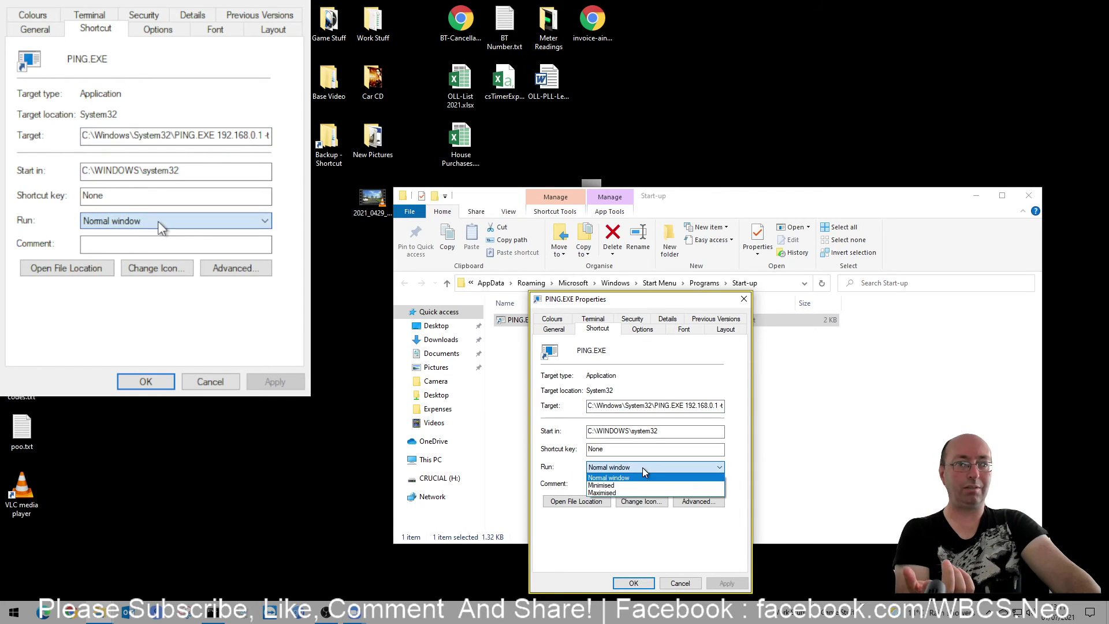
left_click(617, 485)
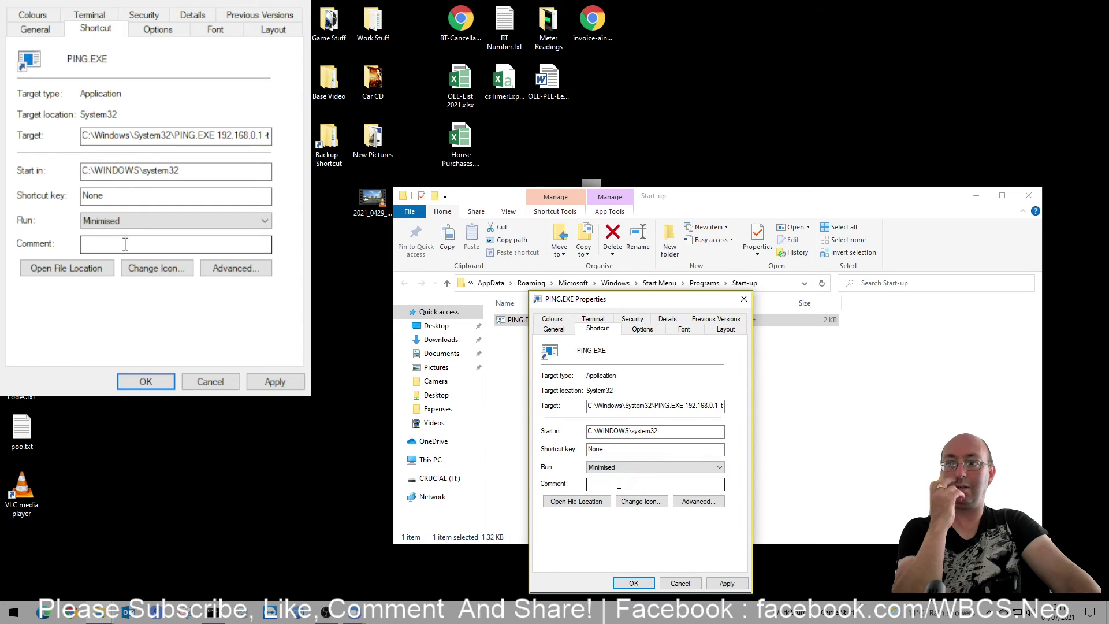
left_click(725, 583)
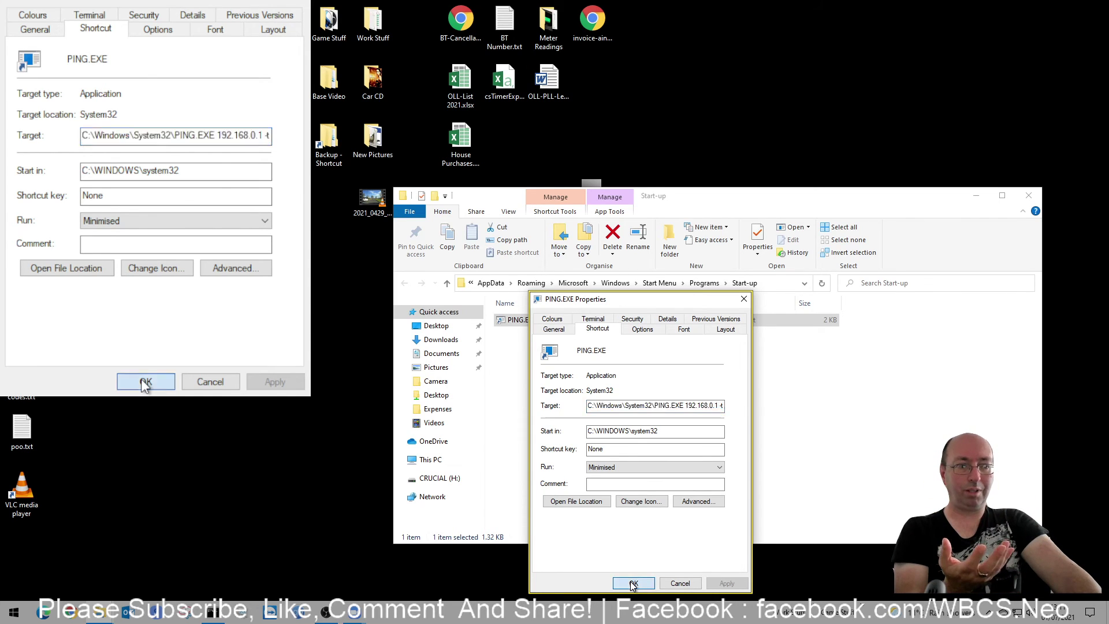
left_click(632, 583)
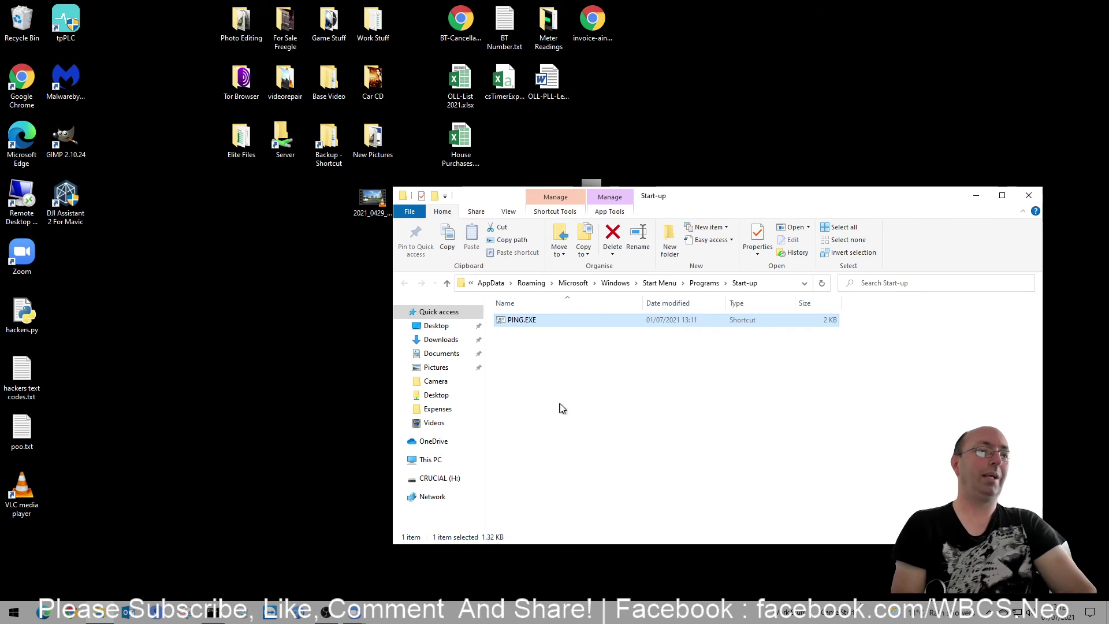
Move the Start-up folder Explorer window up and to the left.
left_click_drag(731, 203, 701, 190)
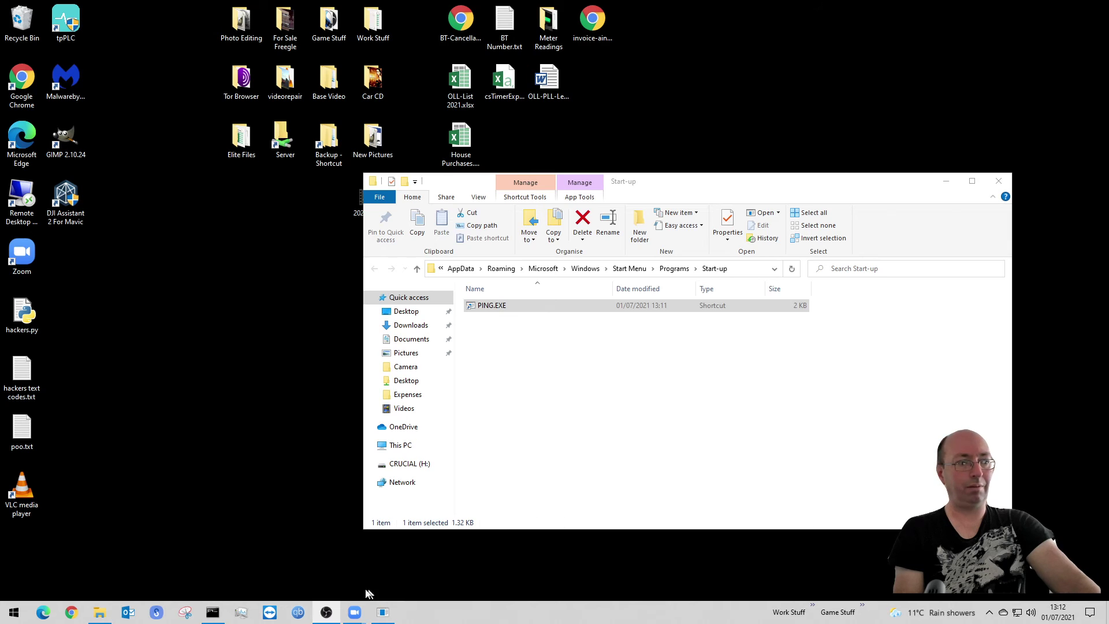
mouse_move(383, 613)
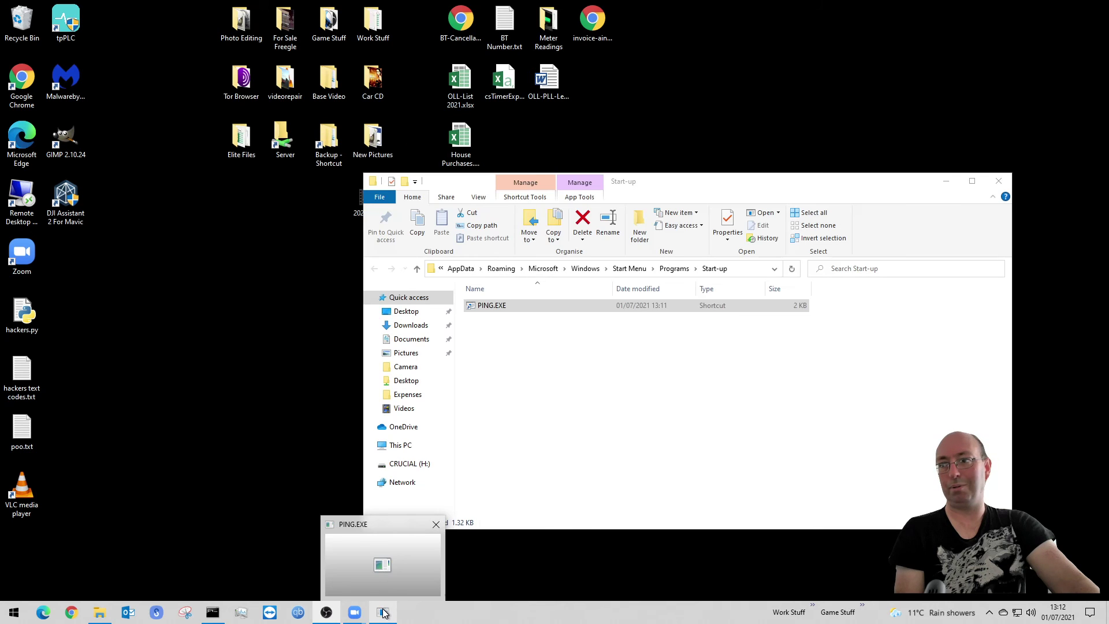
left_click(384, 613)
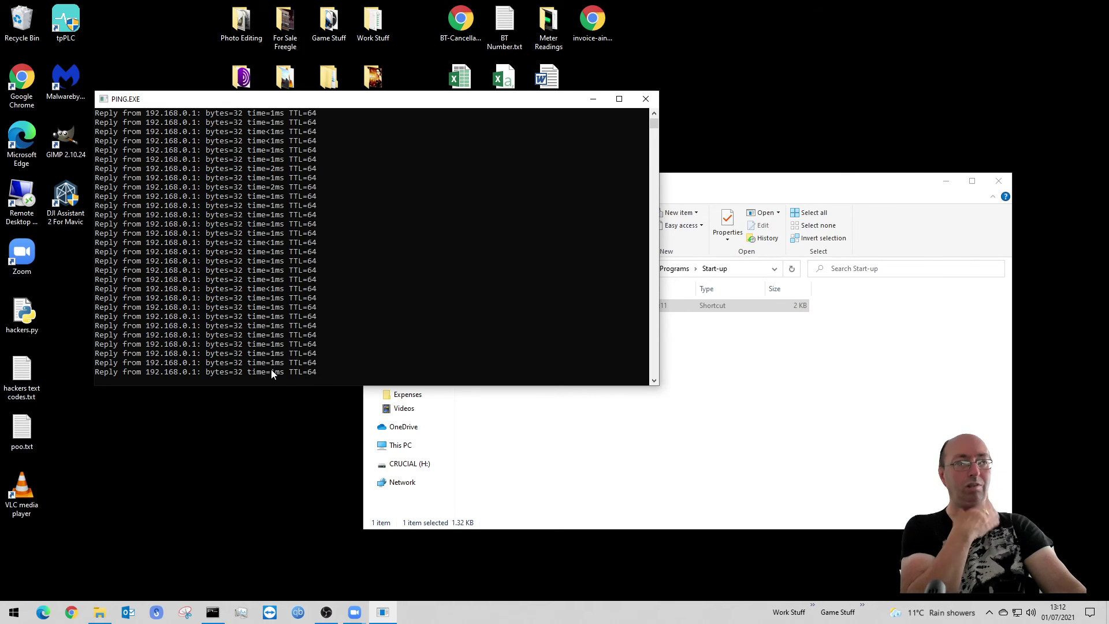
left_click(592, 99)
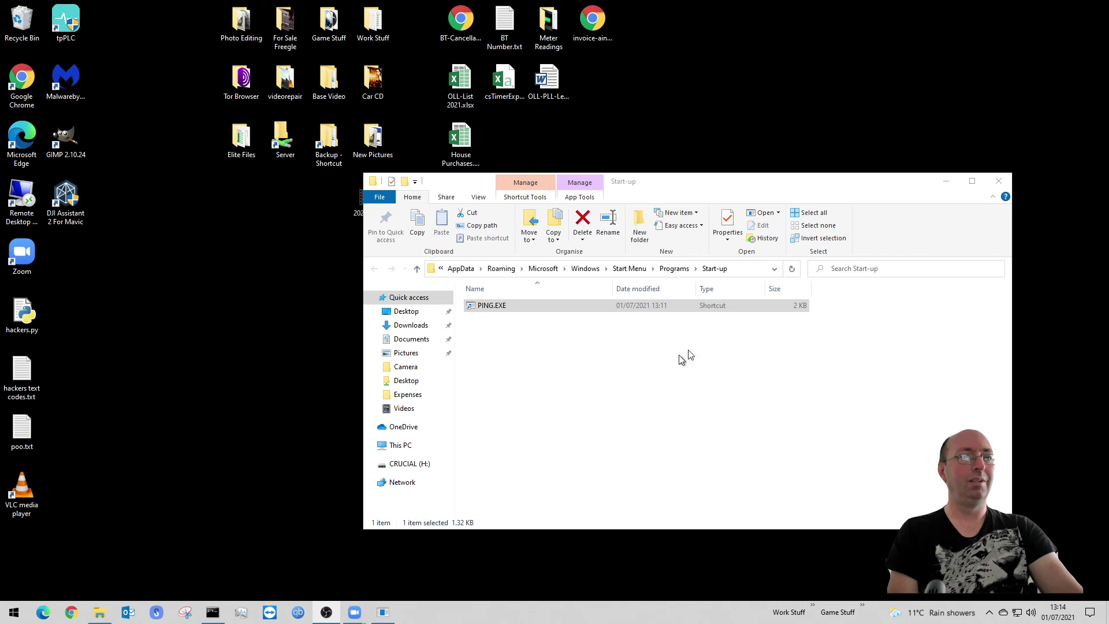
left_click(996, 183)
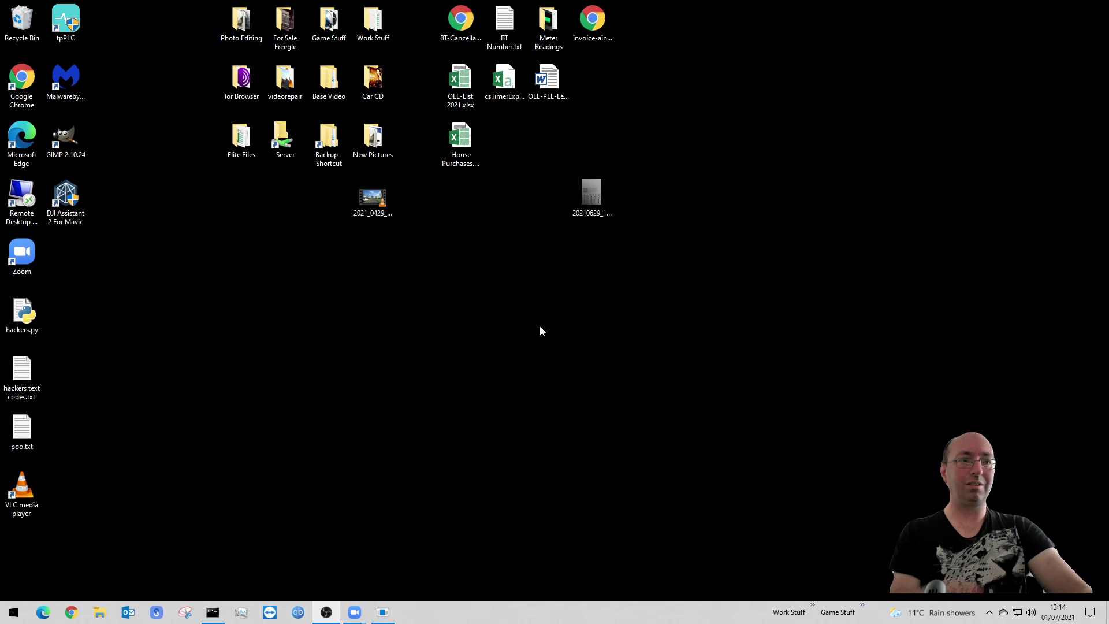